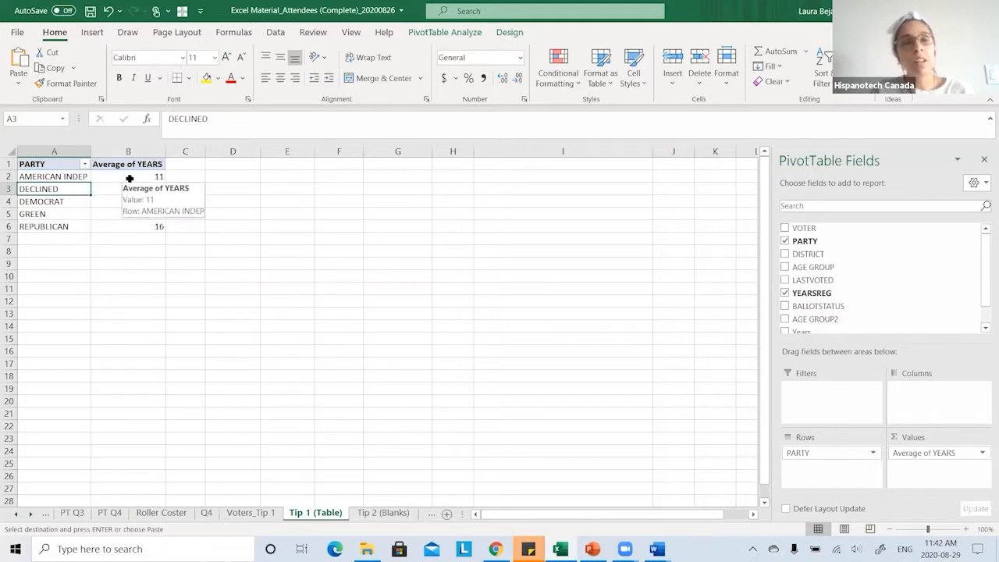
Review the party rows and their Average of YEARS values in the pivot table.
click(69, 176)
click(116, 179)
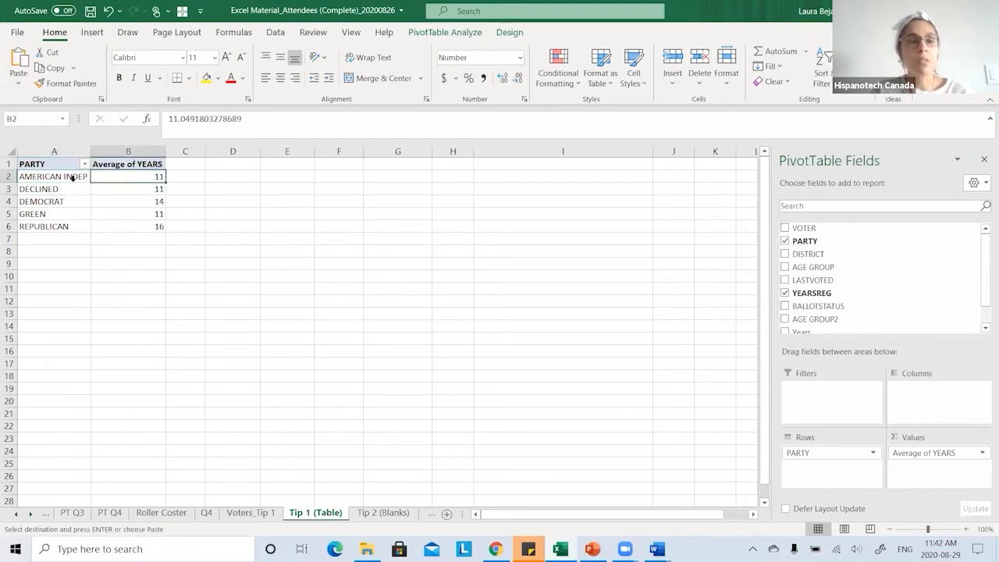
click(54, 151)
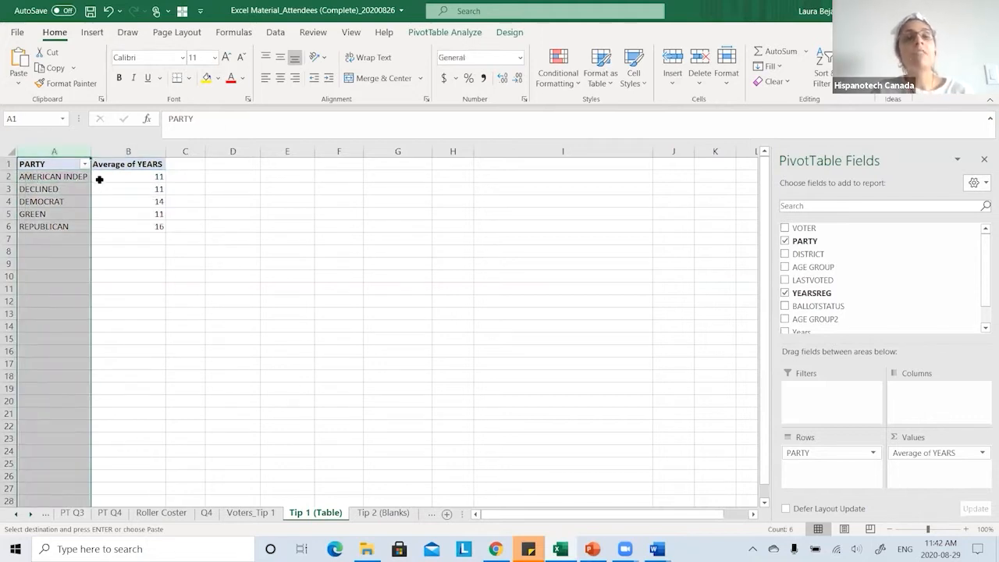
click(117, 151)
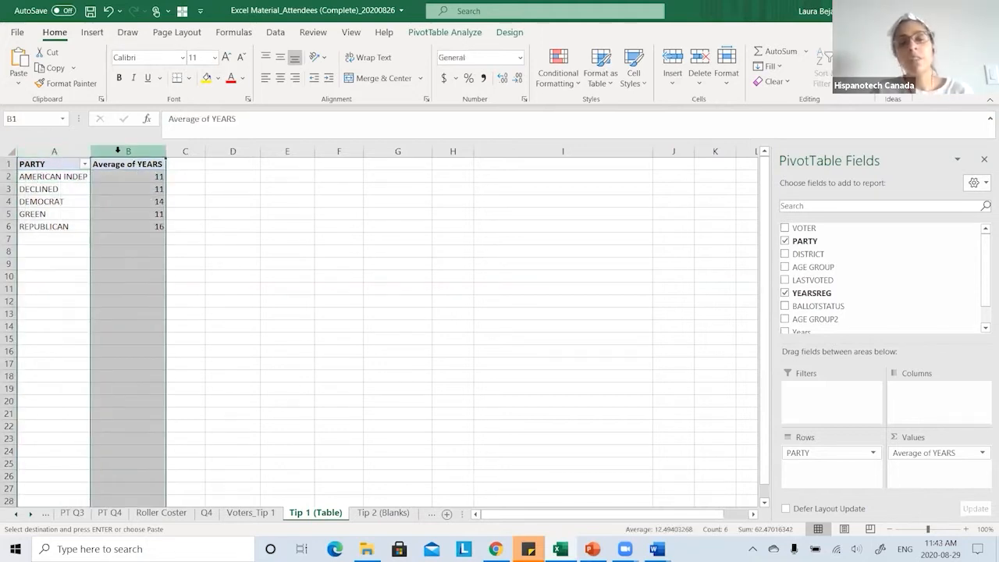
click(111, 189)
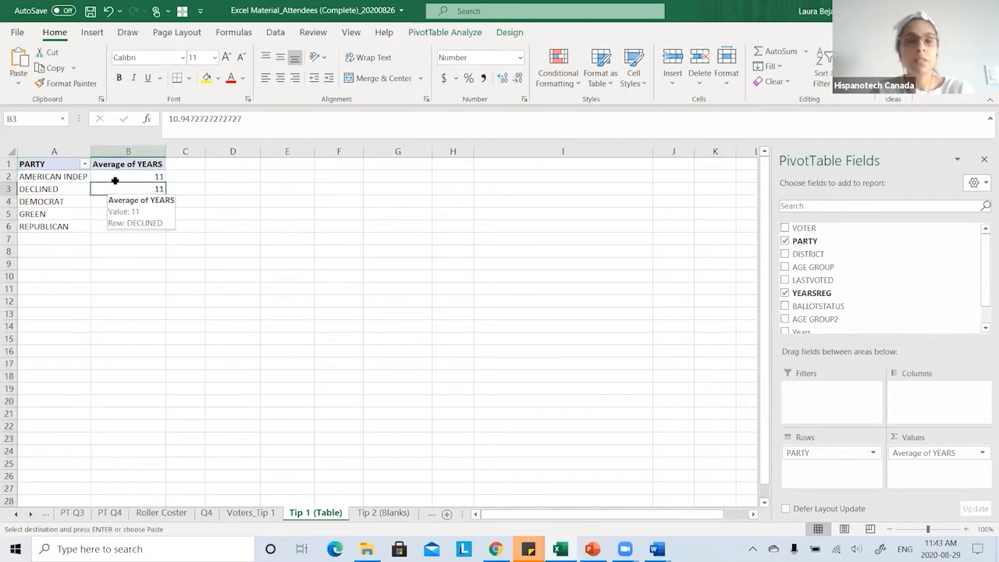
click(117, 176)
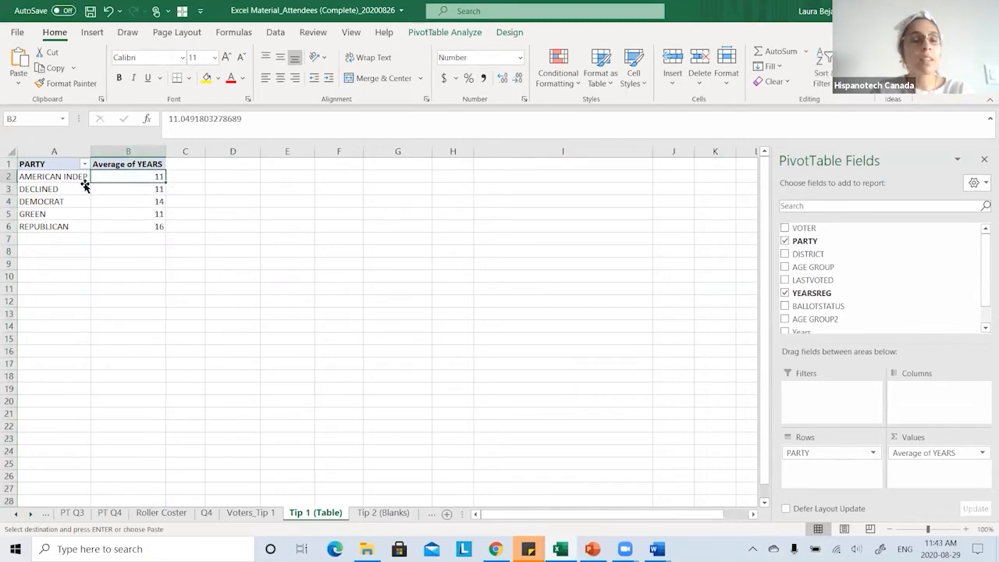
On the Voters_Tip 1 sheet, add voter 5163 in cell A4002, directly below the last record.
click(251, 513)
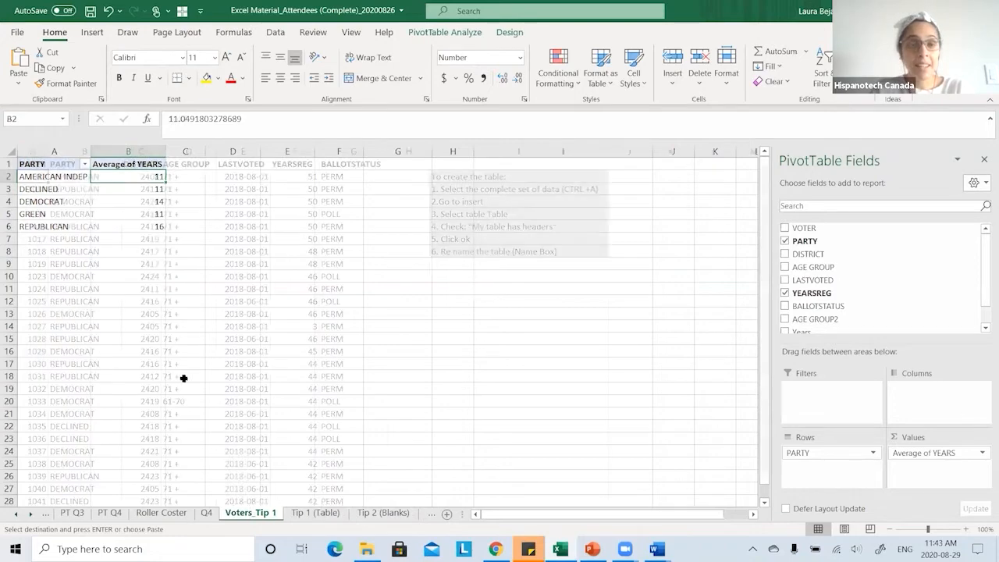
click(29, 162)
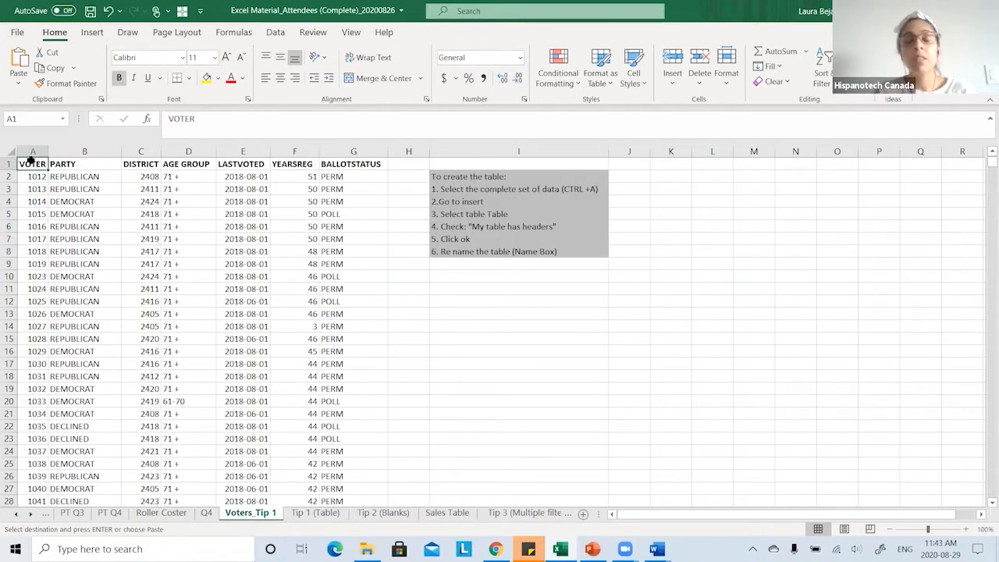
key(ctrl+shift+Down)
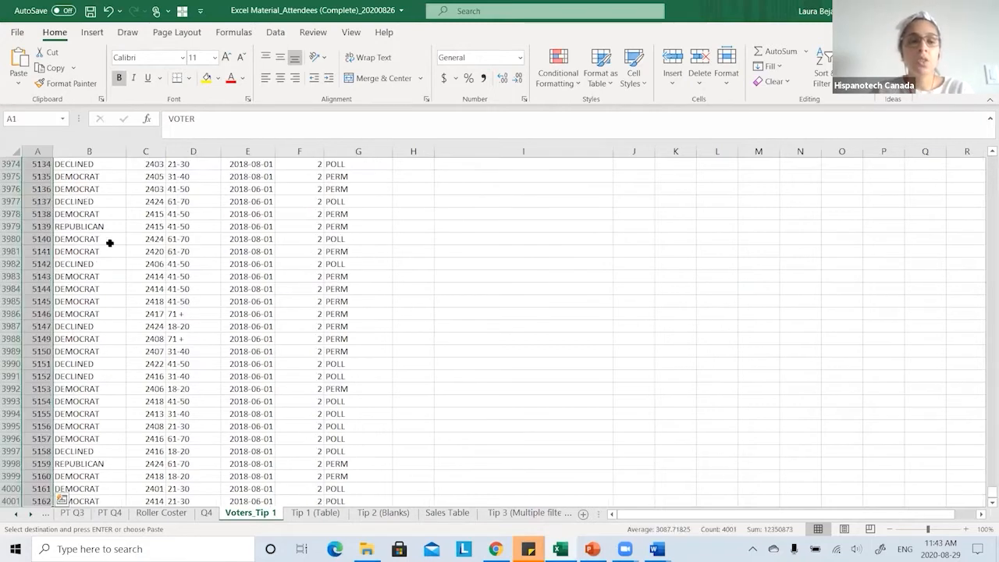
scroll(120, 398, down, 3)
click(39, 365)
text(5163)
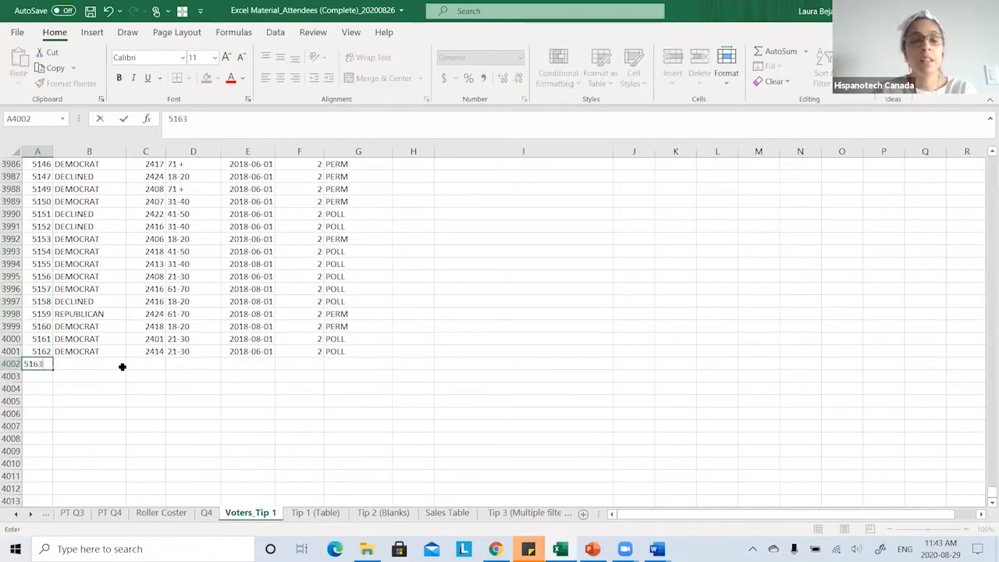
click(123, 367)
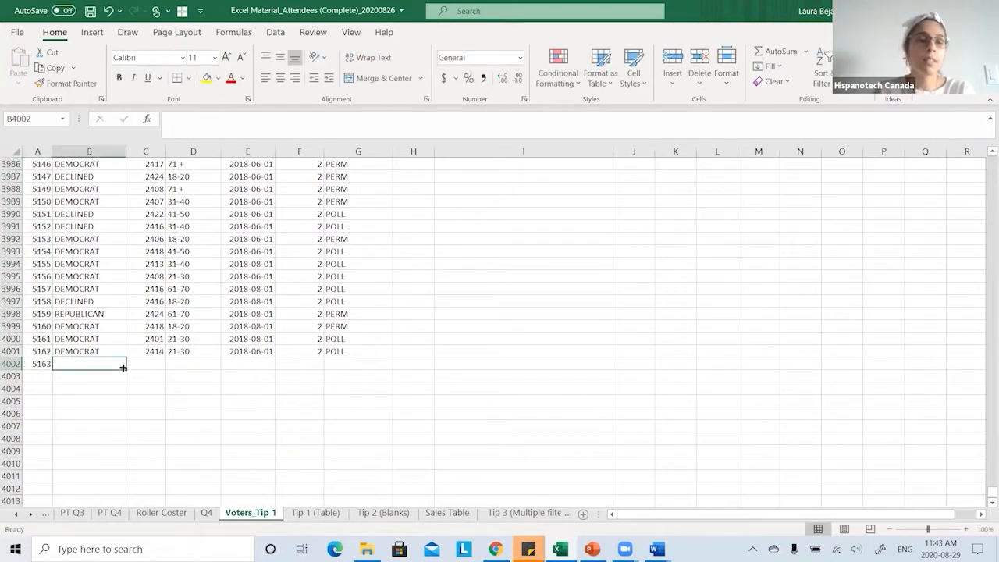
Copy the party through ballot status values of row 4001 into B4002:G4002 for the new voter.
drag(107, 350, 328, 351)
key(ctrl+c)
click(98, 366)
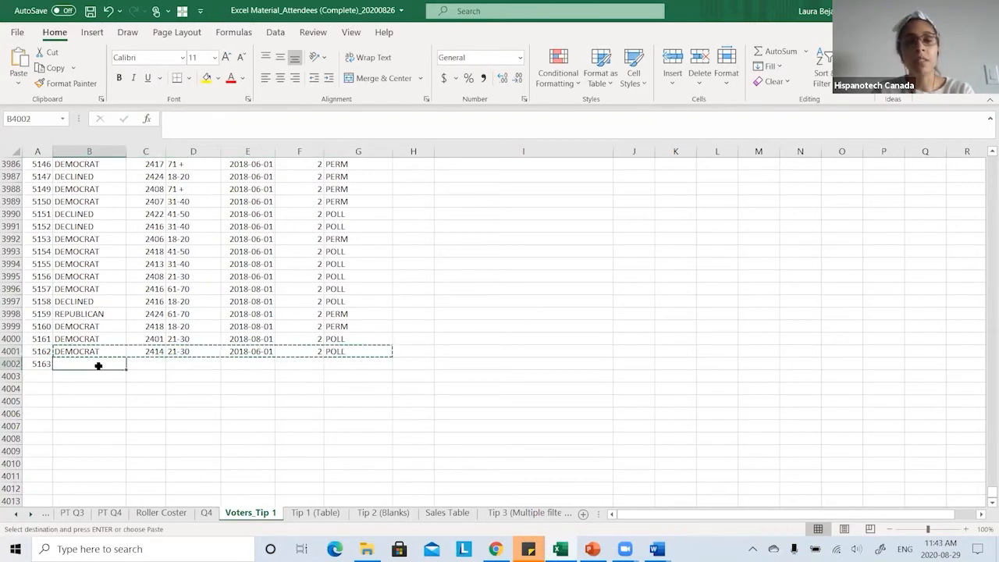
key(ctrl+v)
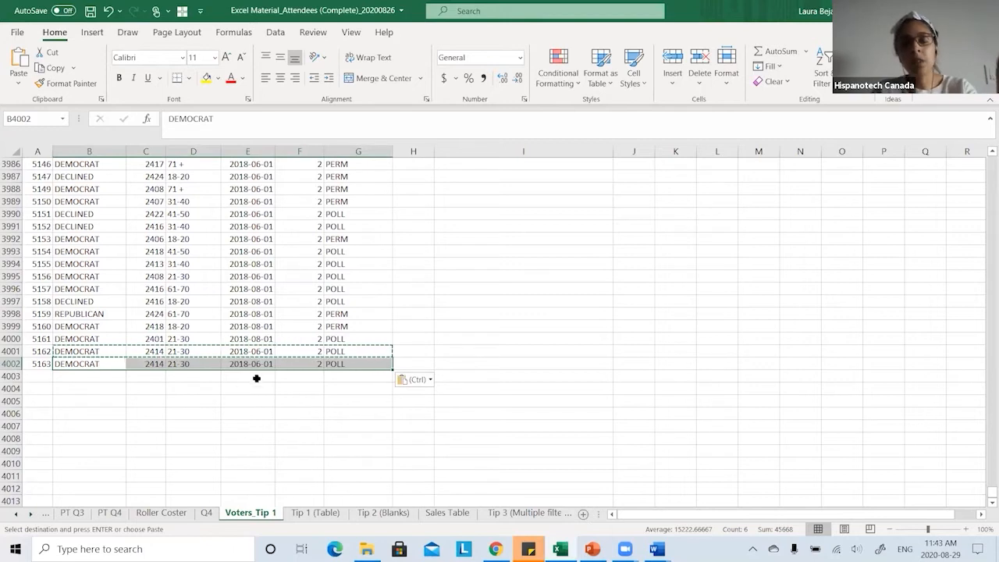
click(284, 363)
key(Escape)
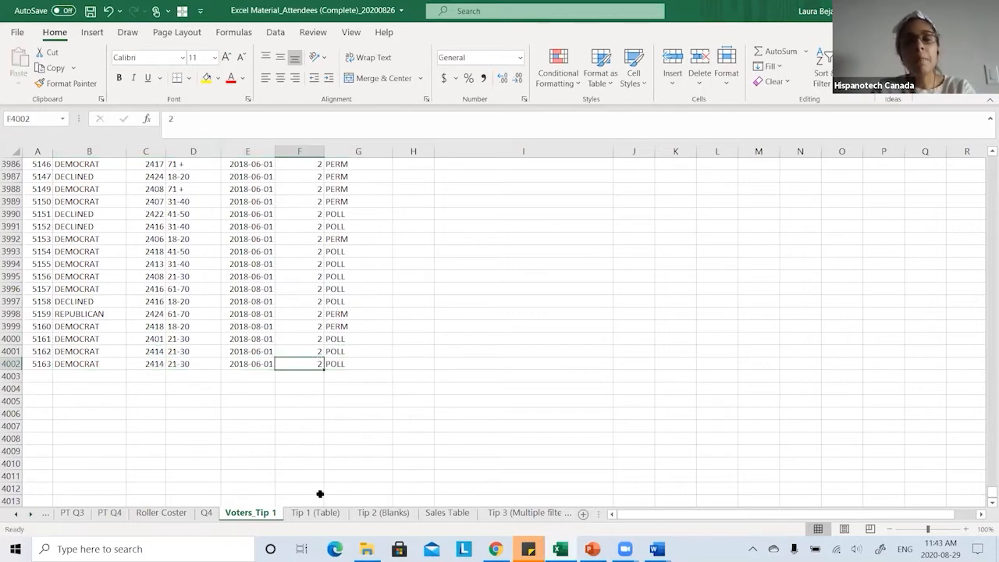
Compare the pivot table on the Tip 1 (Table) sheet with the new record on Voters_Tip 1.
click(322, 513)
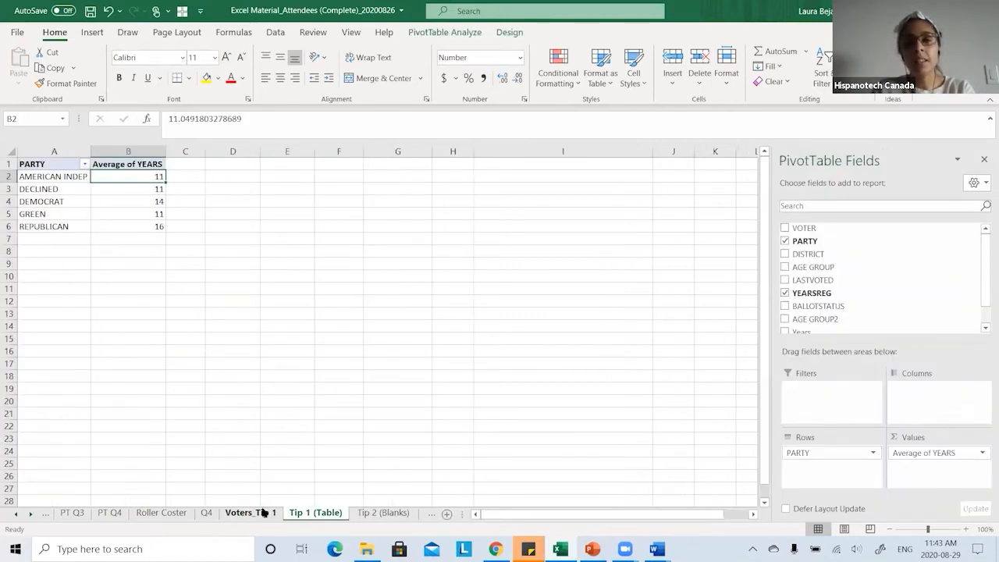
click(251, 513)
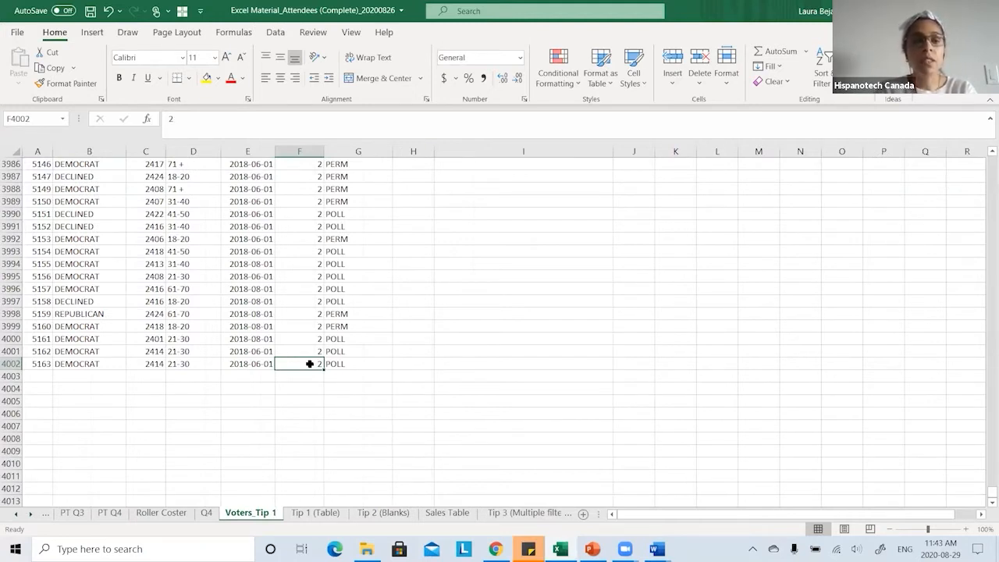
click(321, 514)
Set the YEARSREG value of voter 5163 in cell F4002 on the Voters_Tip 1 sheet to 100000.
click(262, 513)
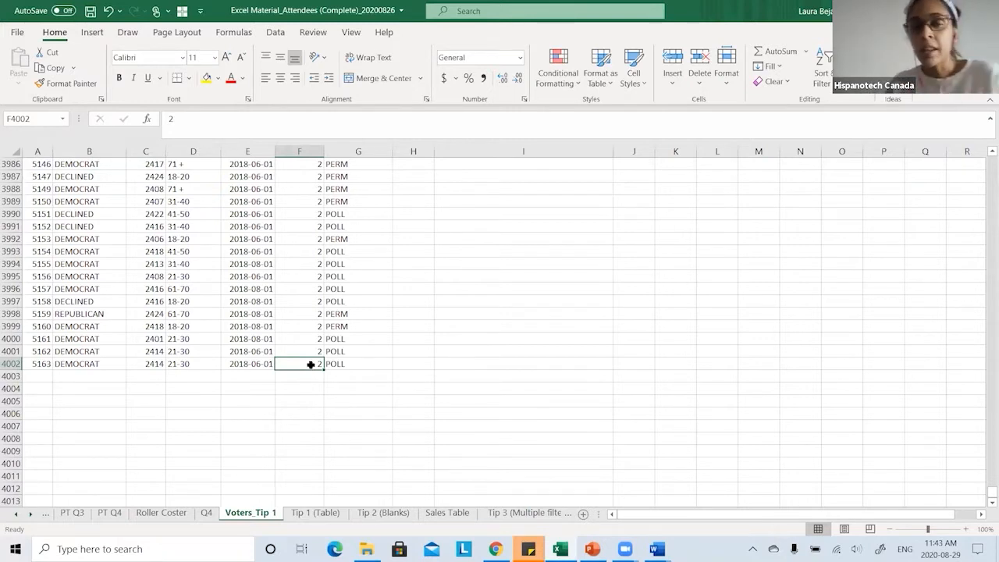
text(100000)
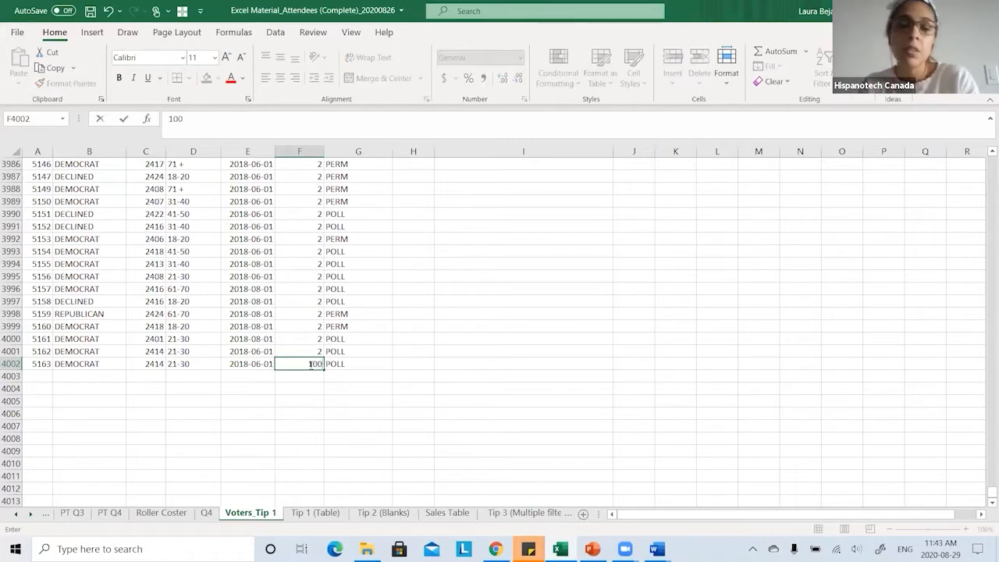
key(Return)
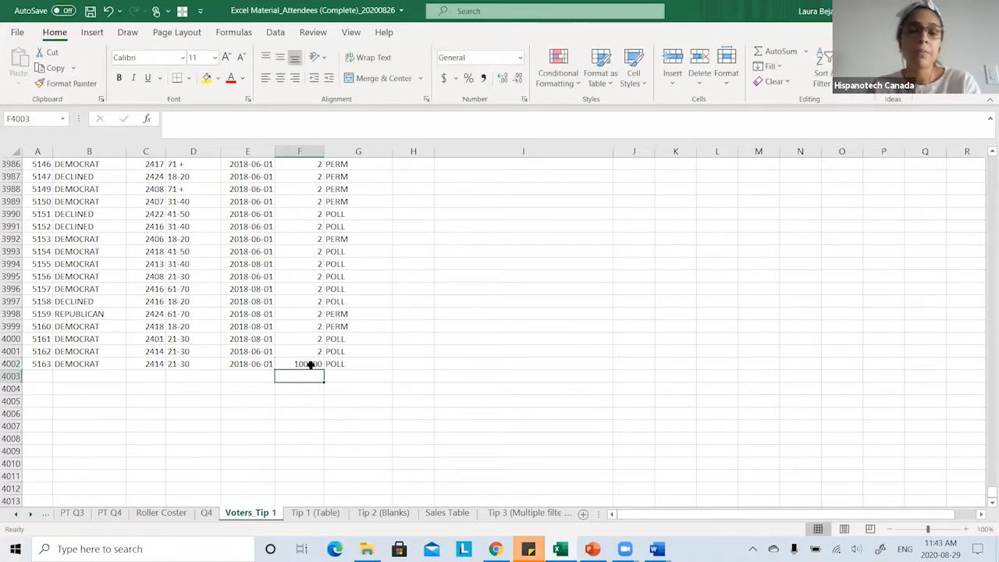
Refresh the pivot table on the Tip 1 (Table) sheet.
click(320, 513)
right_click(116, 191)
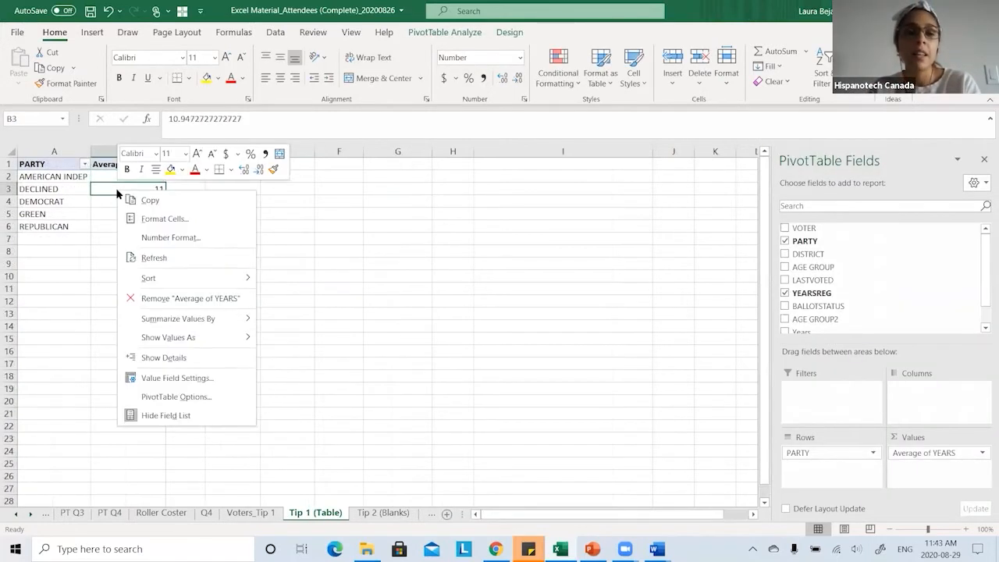
click(111, 190)
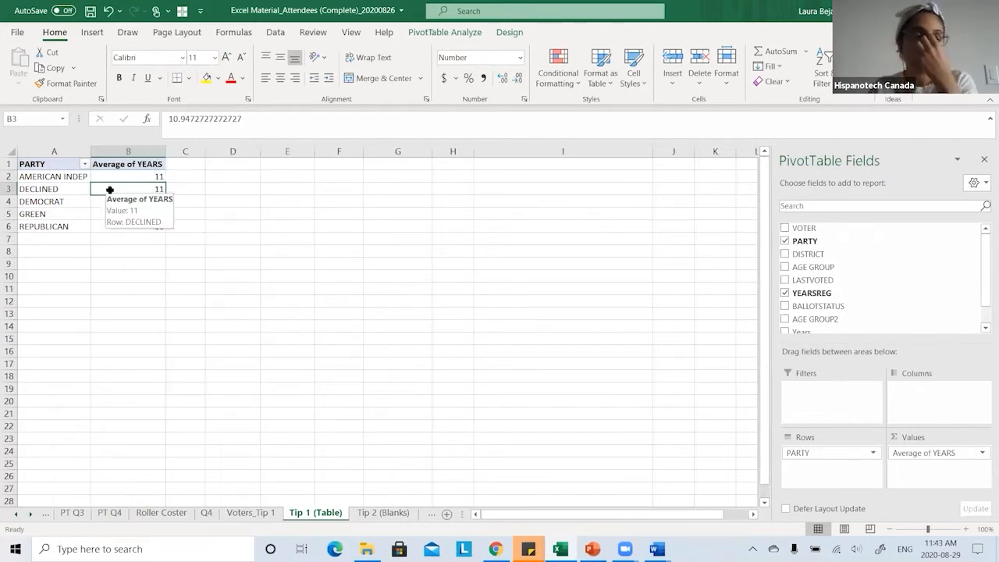
right_click(110, 189)
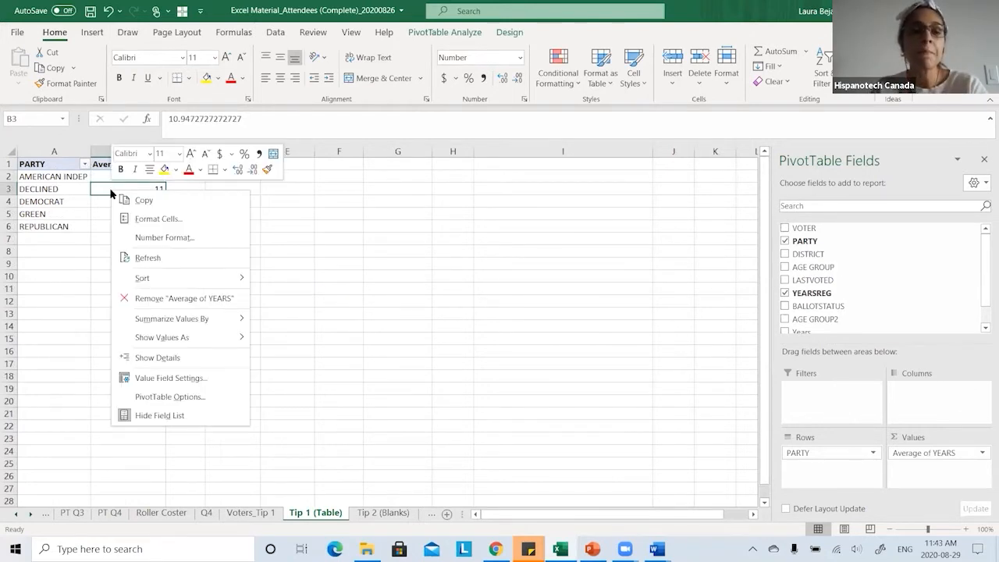
click(146, 256)
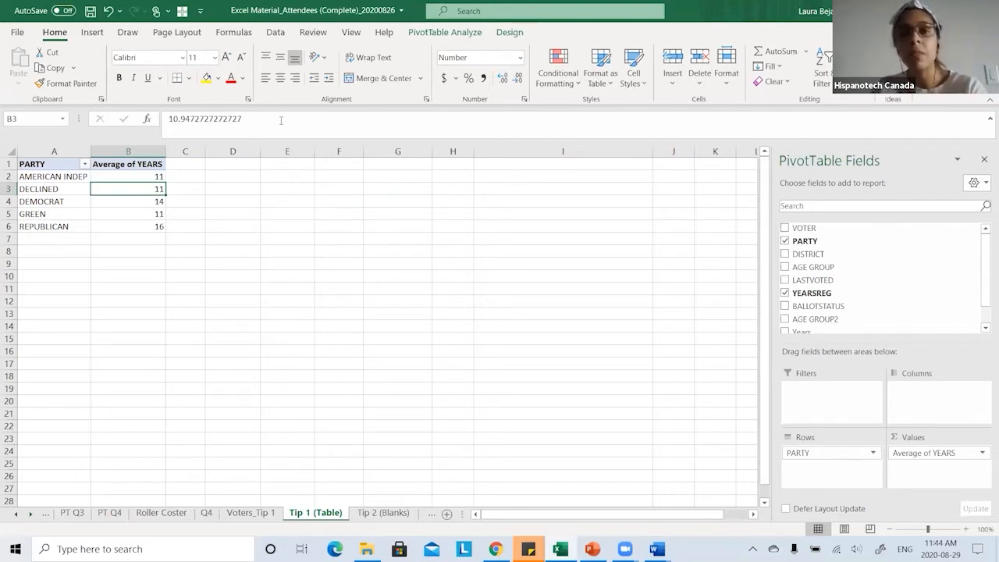
Try extending the pivot table's source range to 'Voters_Tip 1'!$A$1:$G$4002, leaving the data source dialog without applying it.
click(439, 32)
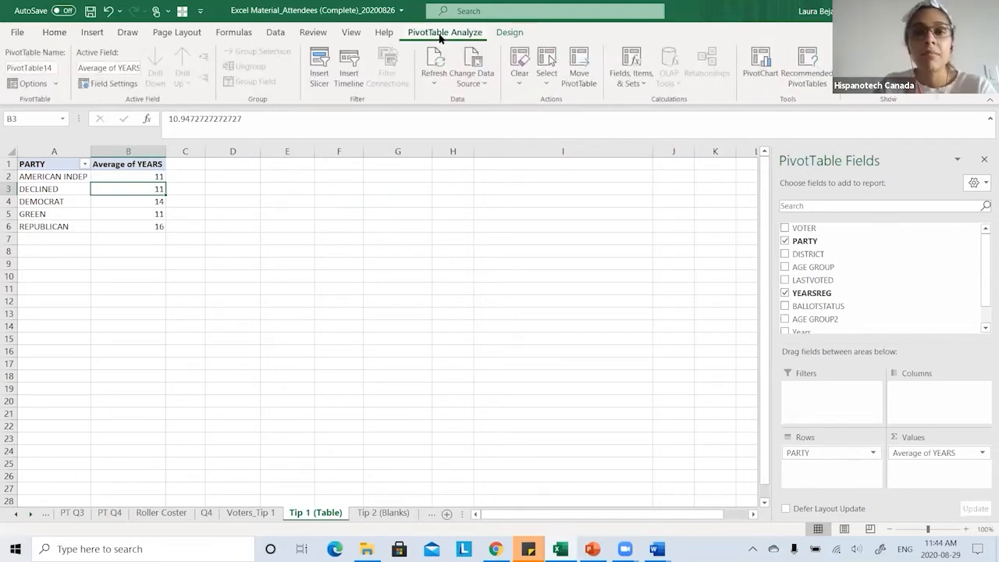
click(480, 87)
click(484, 101)
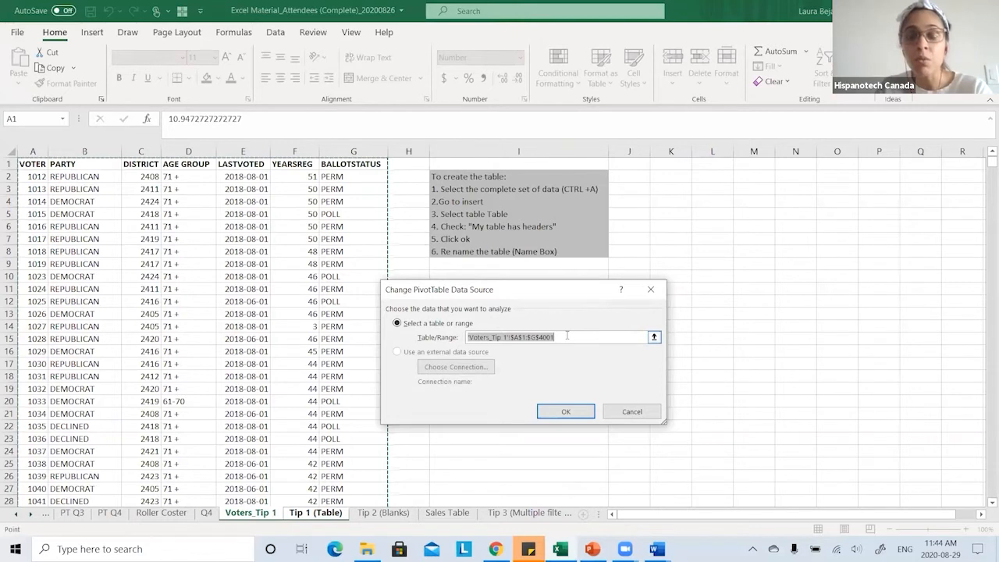
click(568, 337)
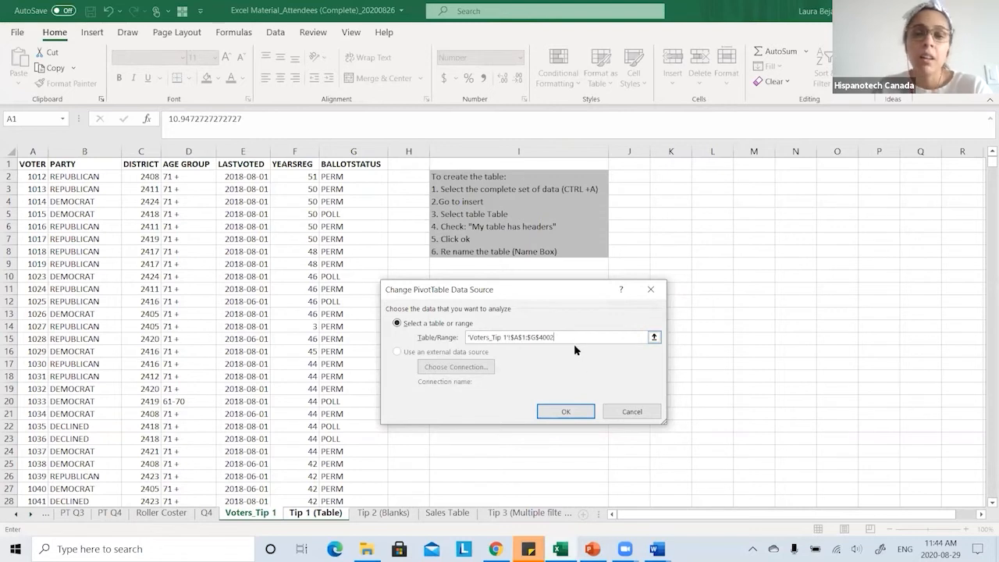
click(634, 412)
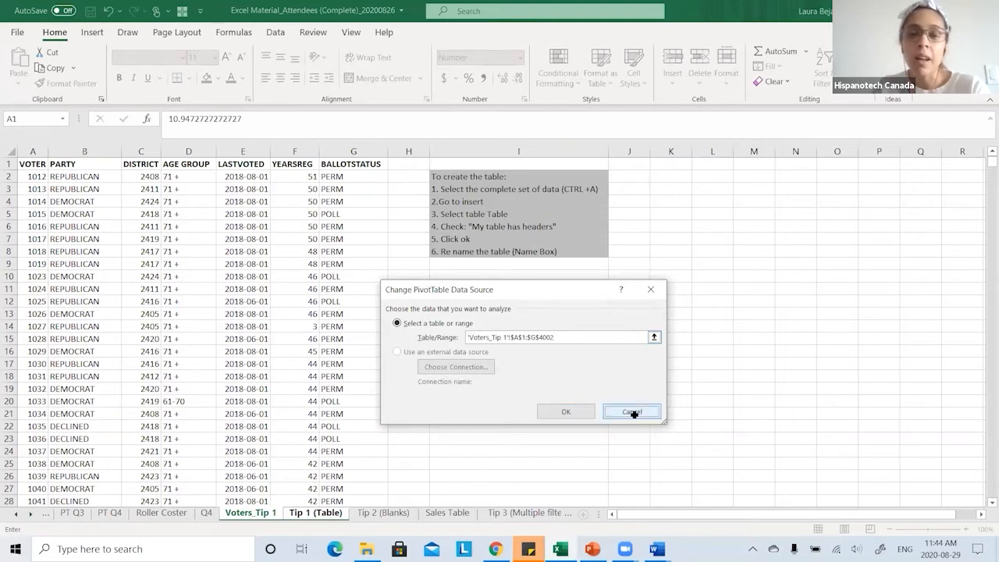
Clear all of the added voter record in A4002:G4002 on the Voters_Tip 1 sheet.
click(247, 513)
click(35, 427)
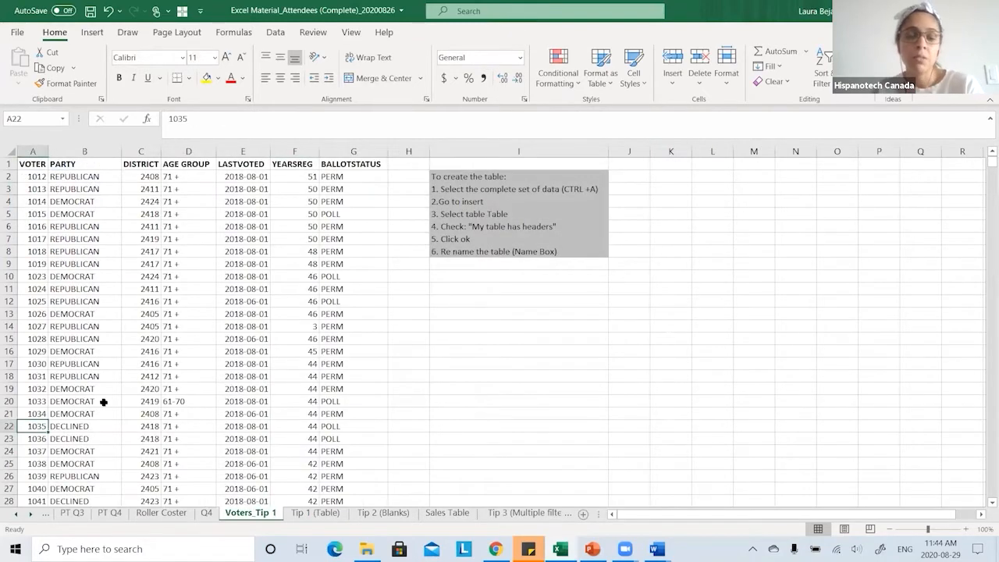
key(ctrl+shift+Down)
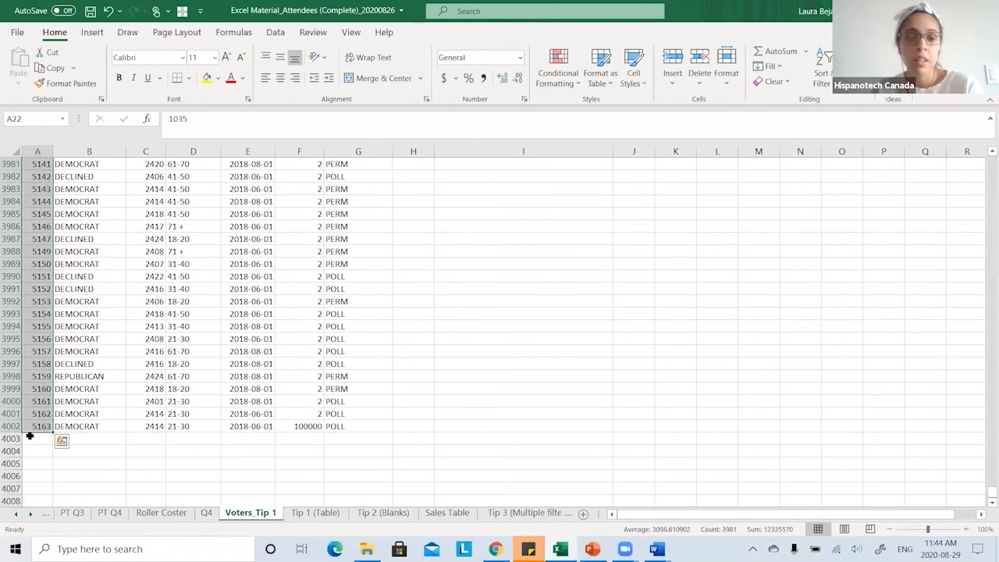
drag(37, 427, 390, 427)
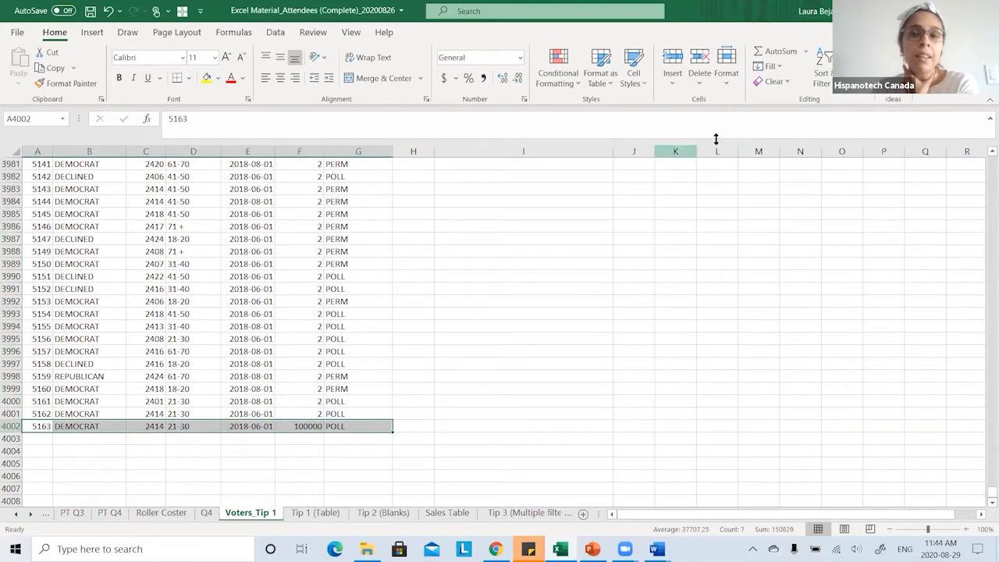
click(772, 81)
click(804, 138)
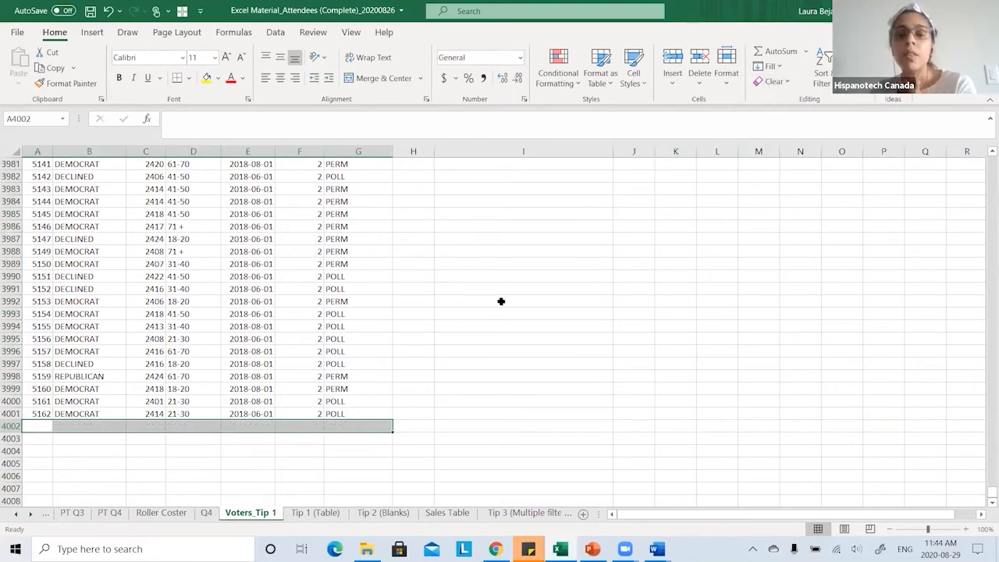
click(333, 414)
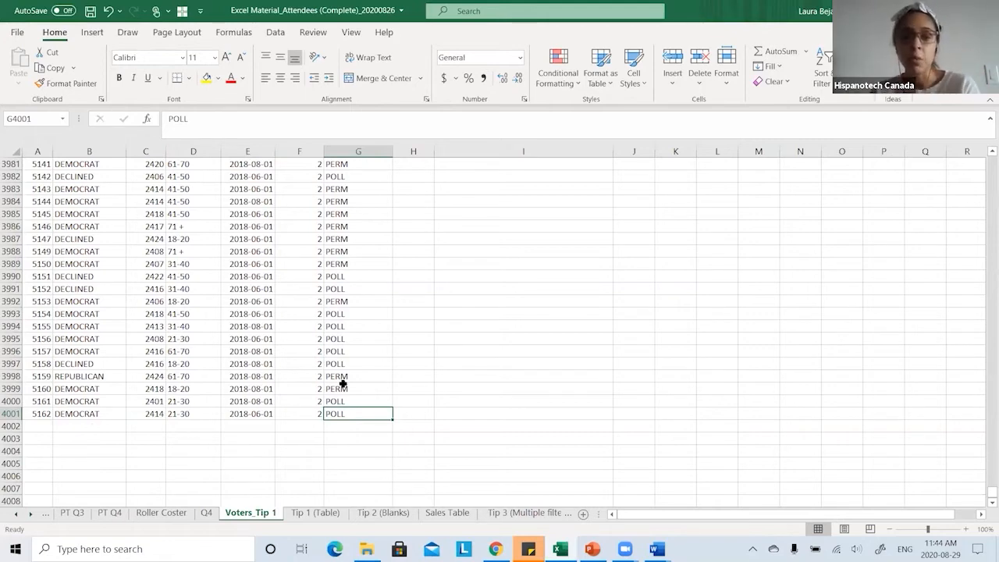
Convert the voter data in A1:G4001 into a table, using the first row as headers.
drag(989, 493, 984, 148)
click(158, 255)
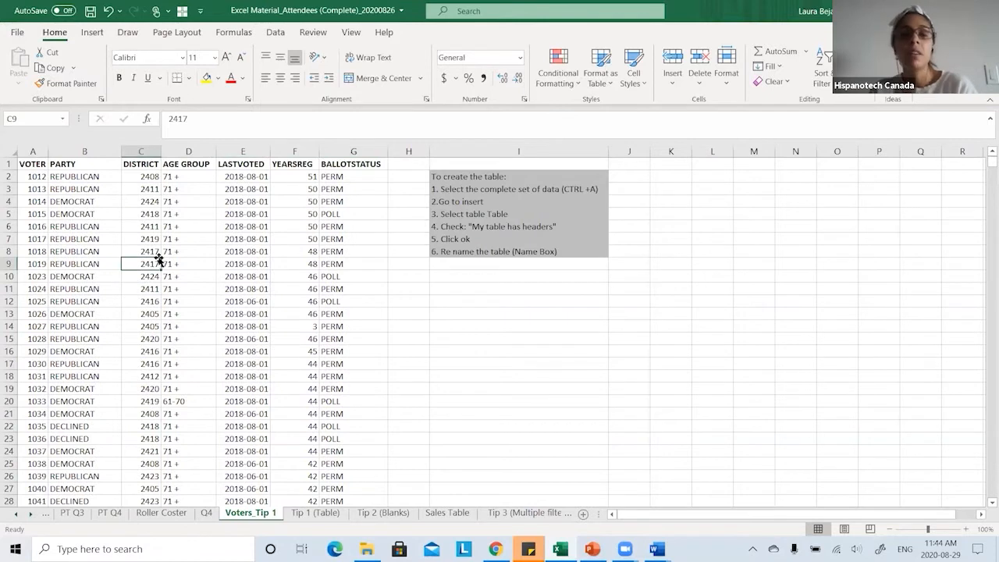
click(266, 254)
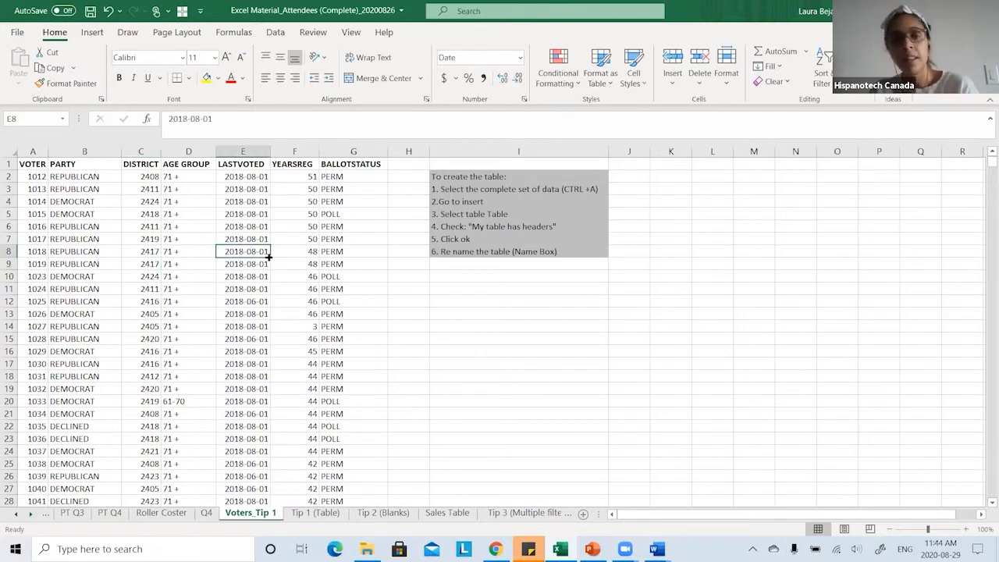
click(92, 33)
click(113, 64)
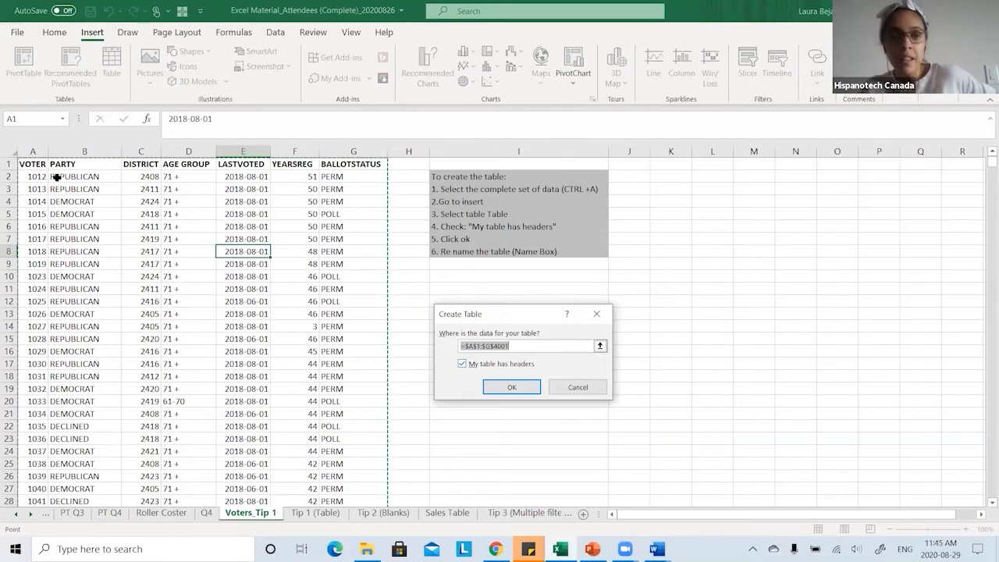
click(520, 391)
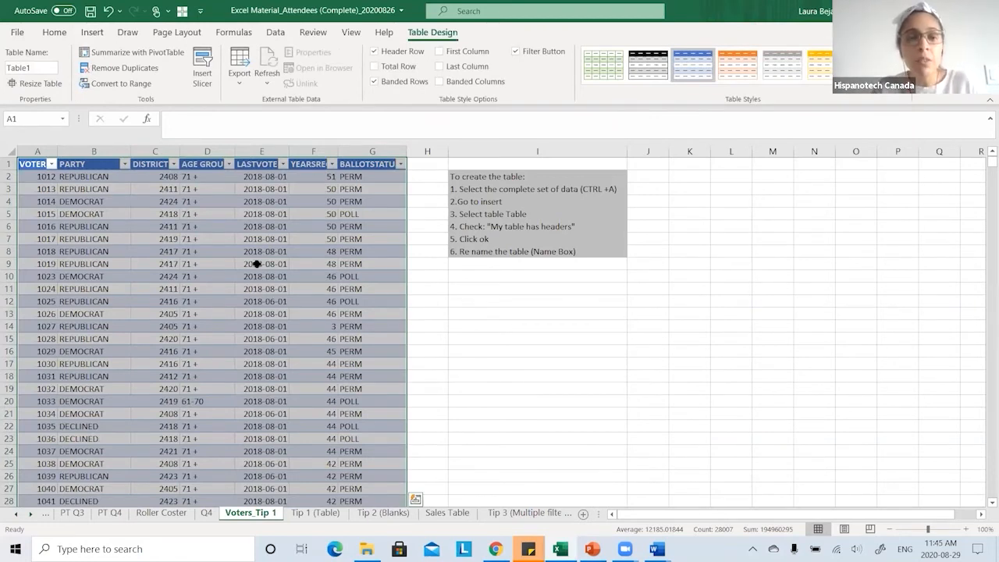
Try to name the selected voter table Voter_Table.
click(34, 120)
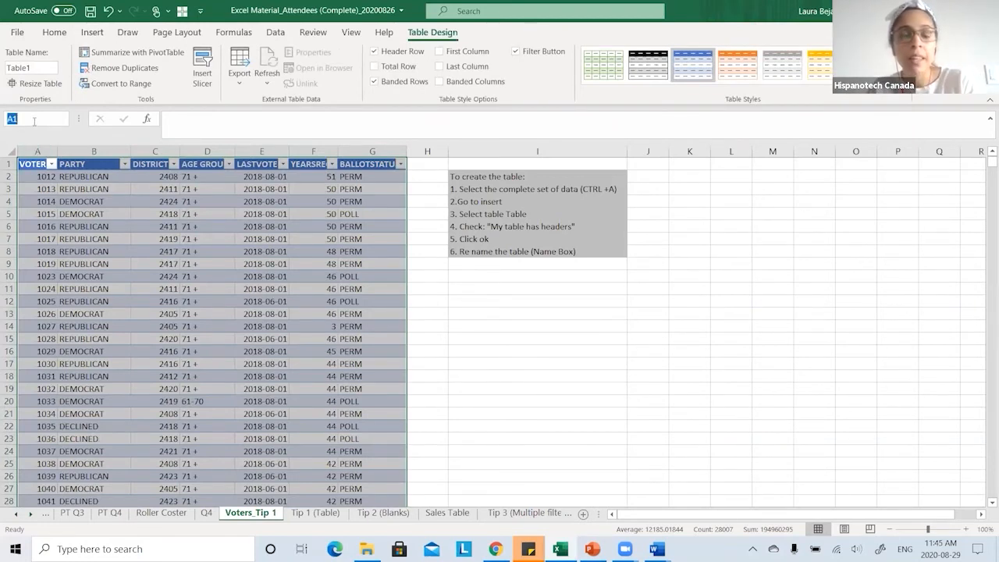
text(v)
key(Caps_Lock)
text(OT)
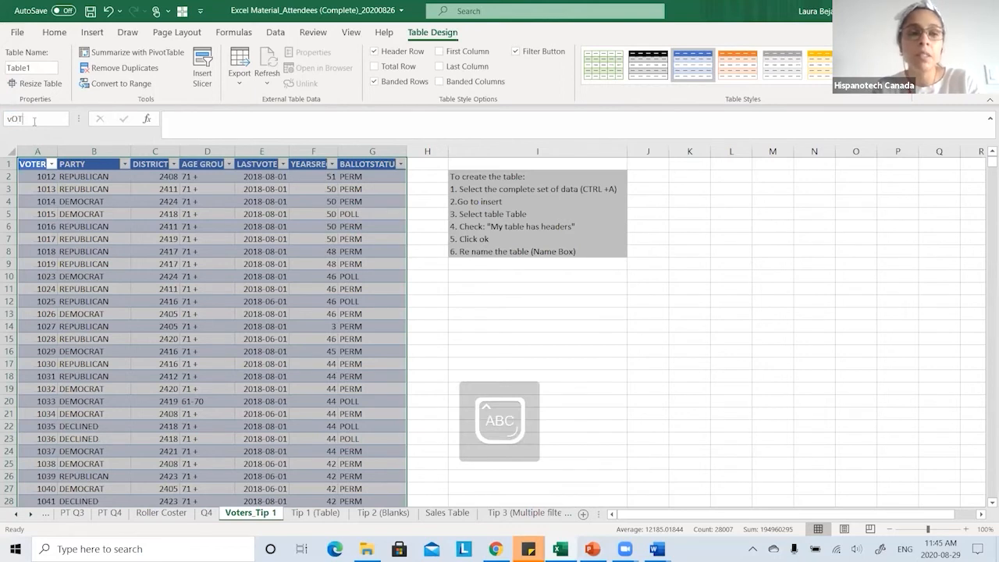
text(EV)
key(Caps_Lock)
text(oter_Table)
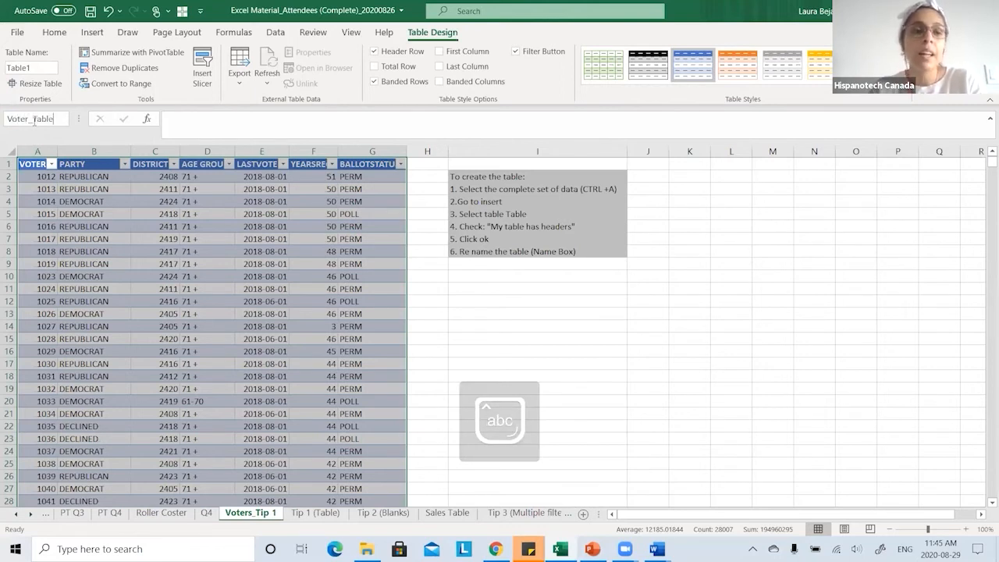
click(154, 201)
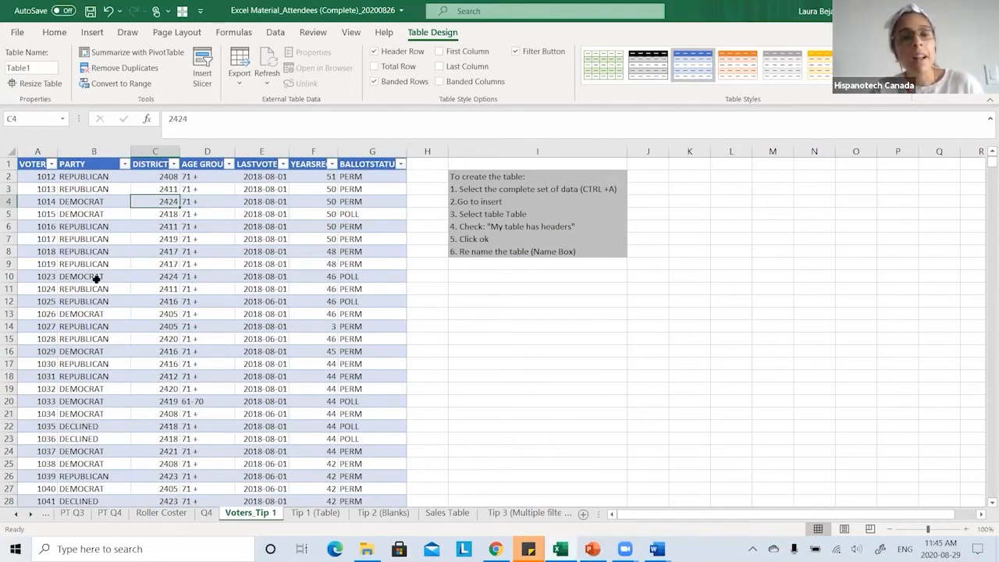
Add a new record below the last row of the voter table by entering the next sequential voter number in A4002.
click(42, 376)
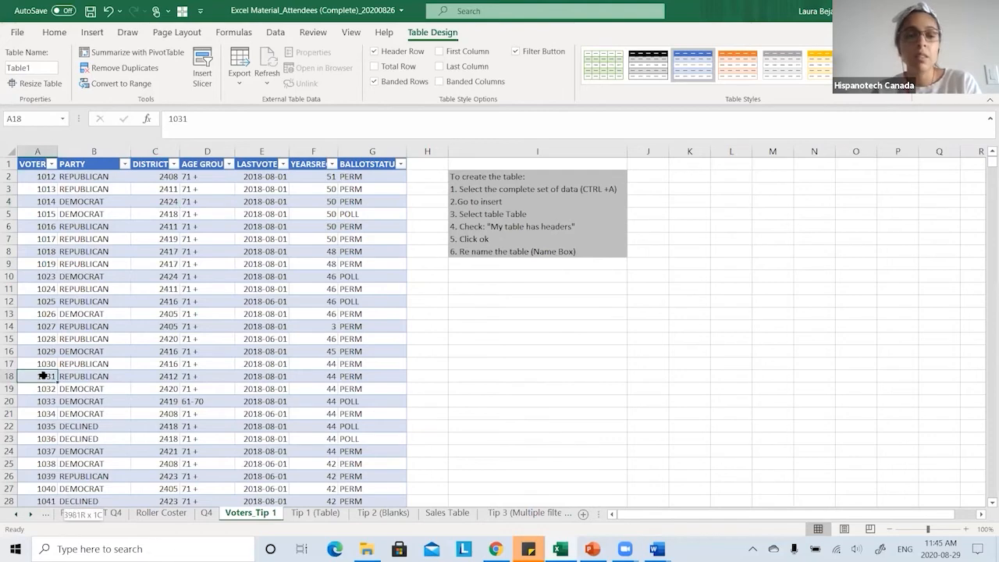
key(ctrl+Down)
click(39, 439)
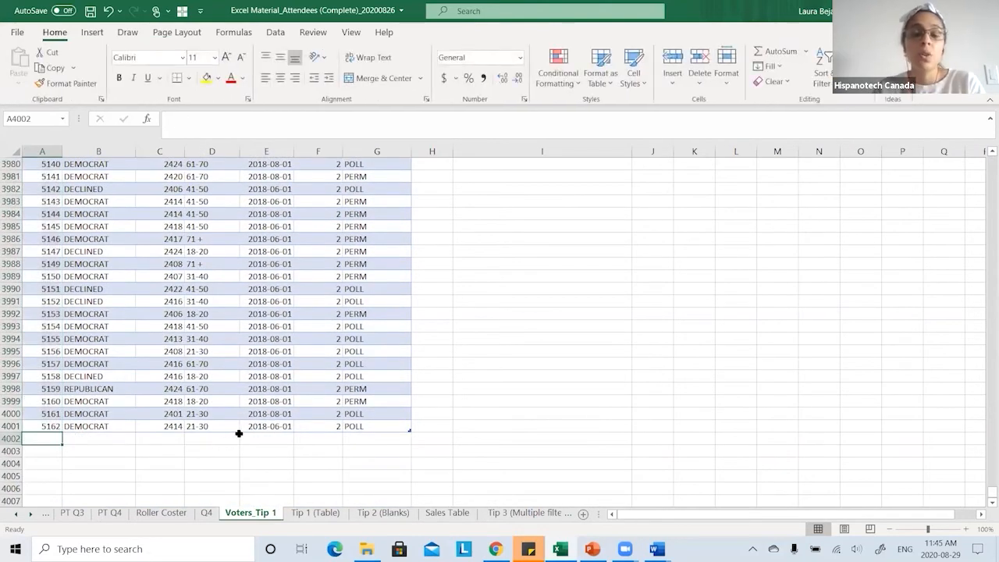
text(51)
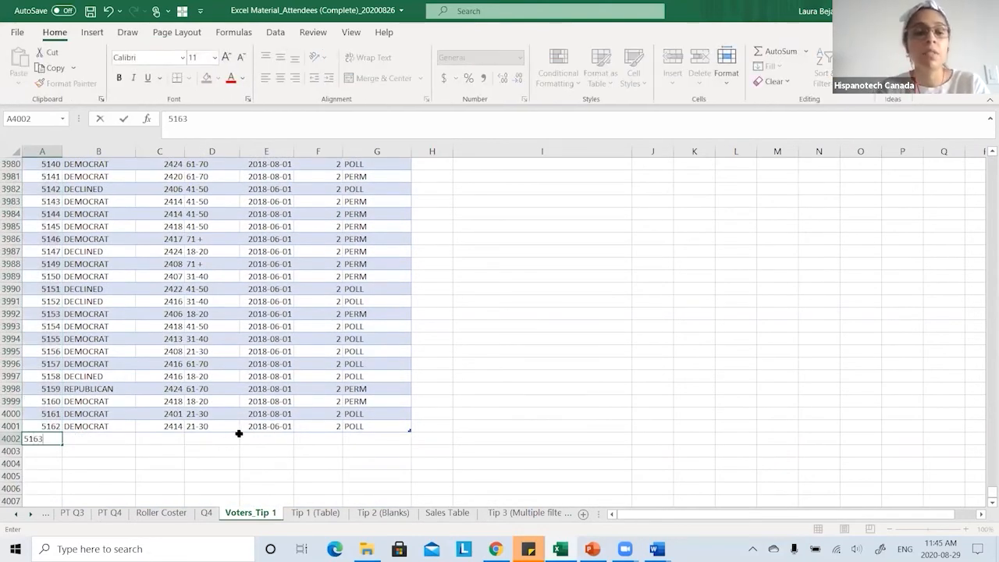
text(63)
key(Return)
Copy the party through ballot status values from B4001:G4001 into row 4002 and set the years registered in F4002 to 1000000.
drag(121, 426, 359, 426)
key(ctrl+c)
click(110, 437)
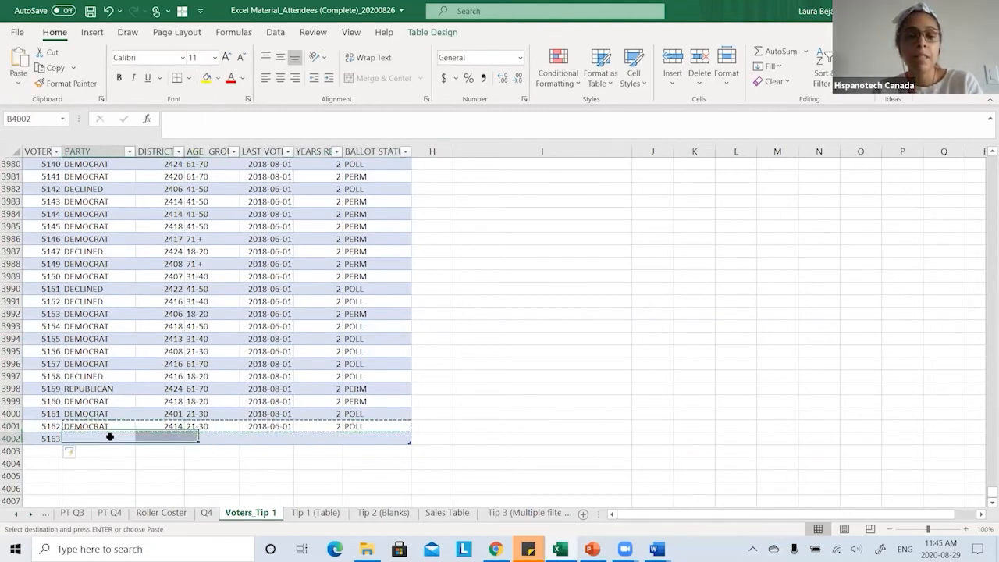
key(ctrl+v)
click(326, 440)
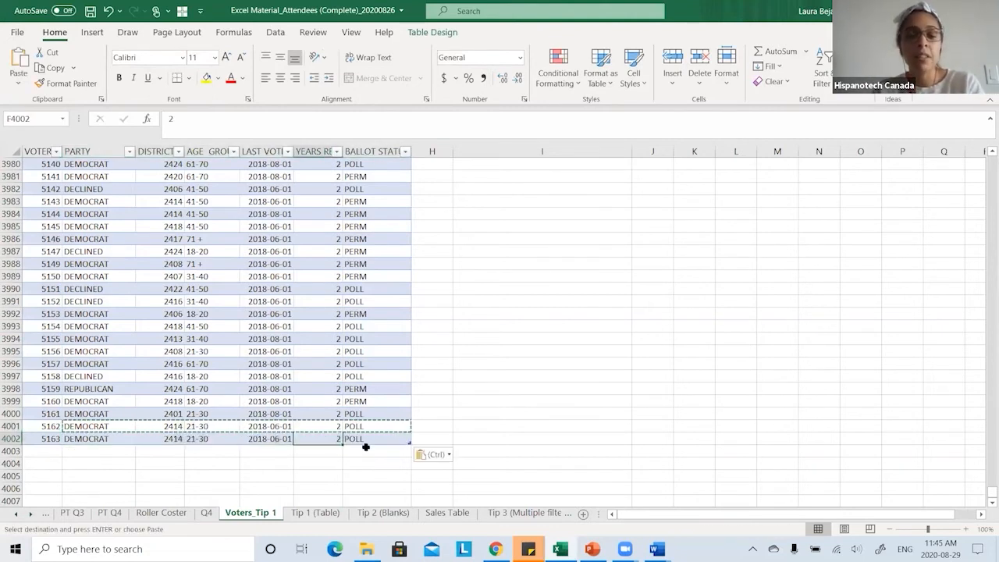
text(1000000)
key(Return)
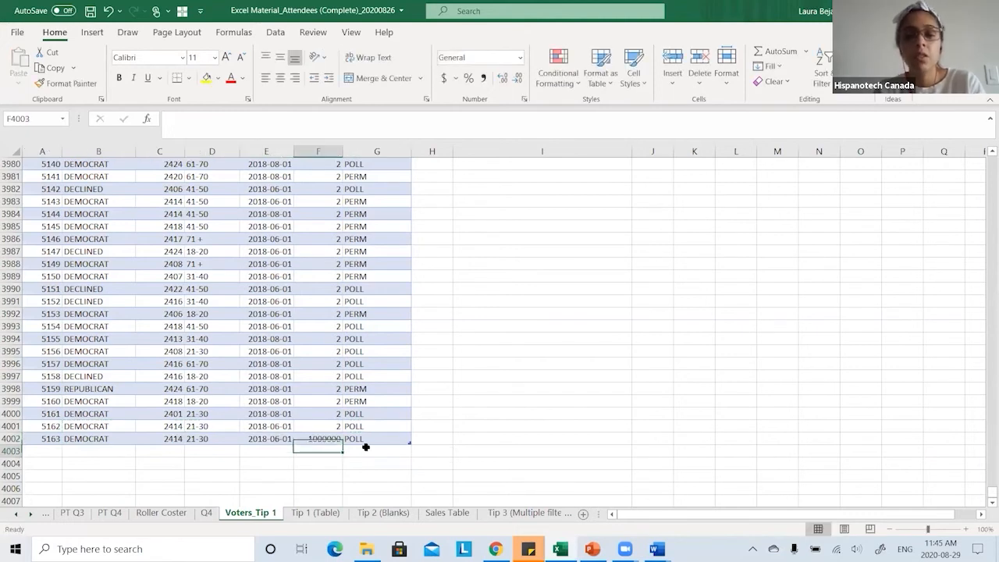
Refresh the pivot table on the Tip 1 (Table) sheet and compare its DEMOCRAT average with the entry in F4002 on Voters_Tip 1.
click(325, 514)
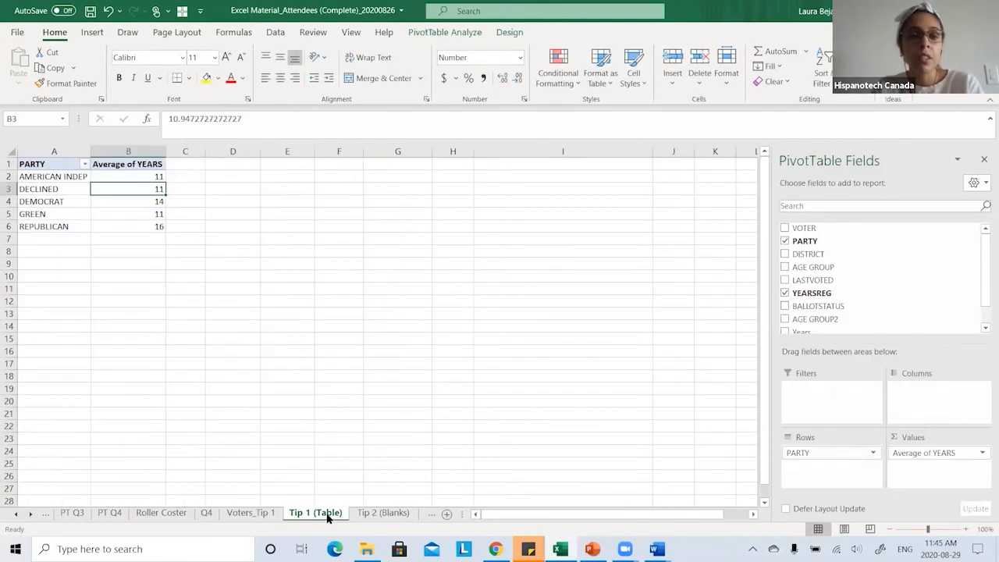
right_click(129, 189)
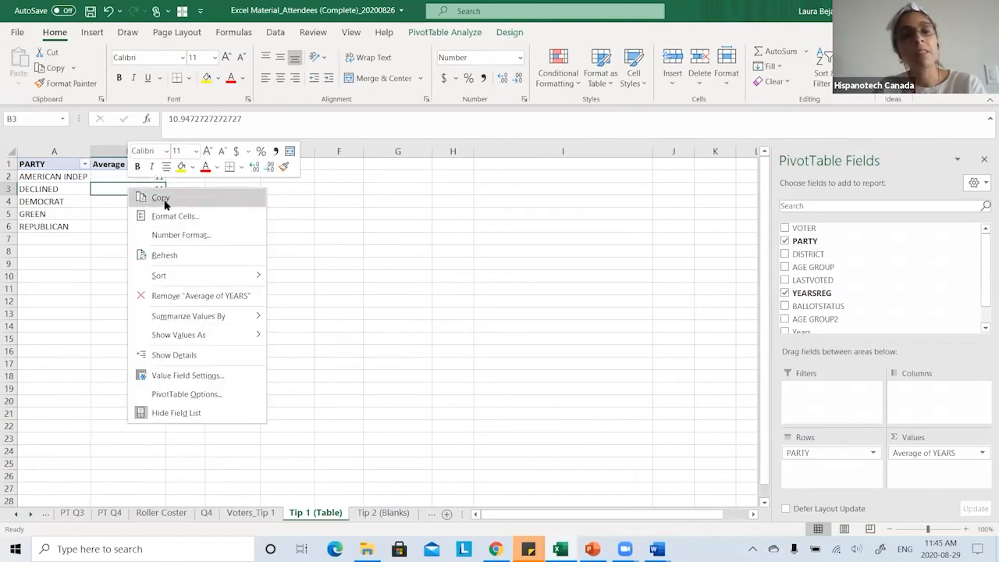
click(191, 256)
click(142, 202)
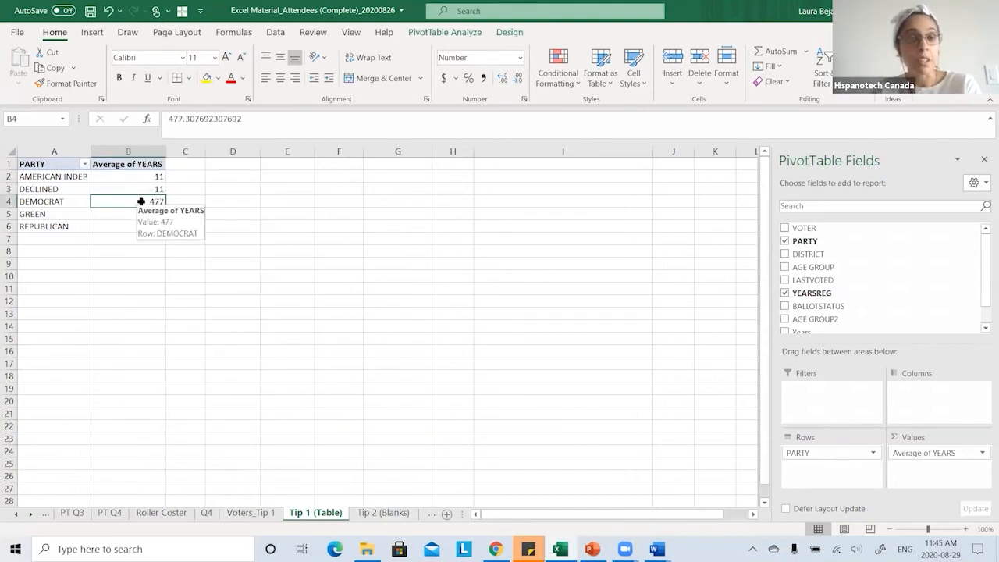
click(258, 513)
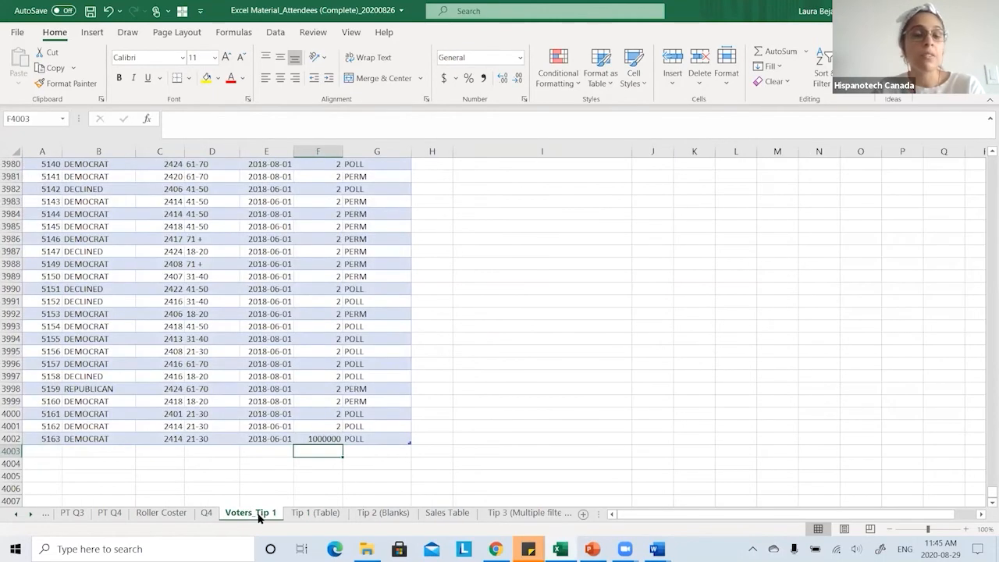
click(311, 437)
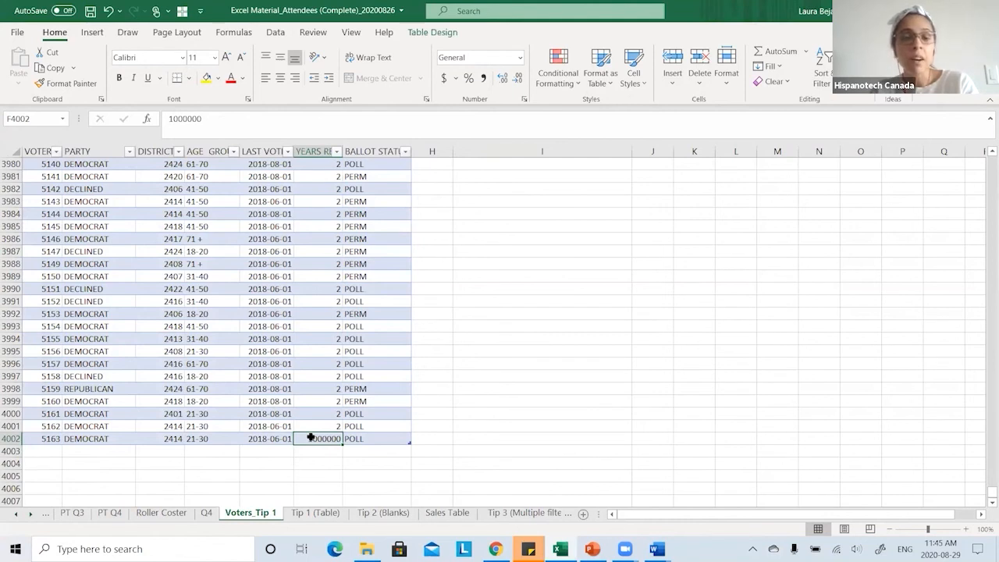
Return to the pivot table on the Tip 1 (Table) sheet and bring up its analysis commands.
click(307, 513)
click(447, 33)
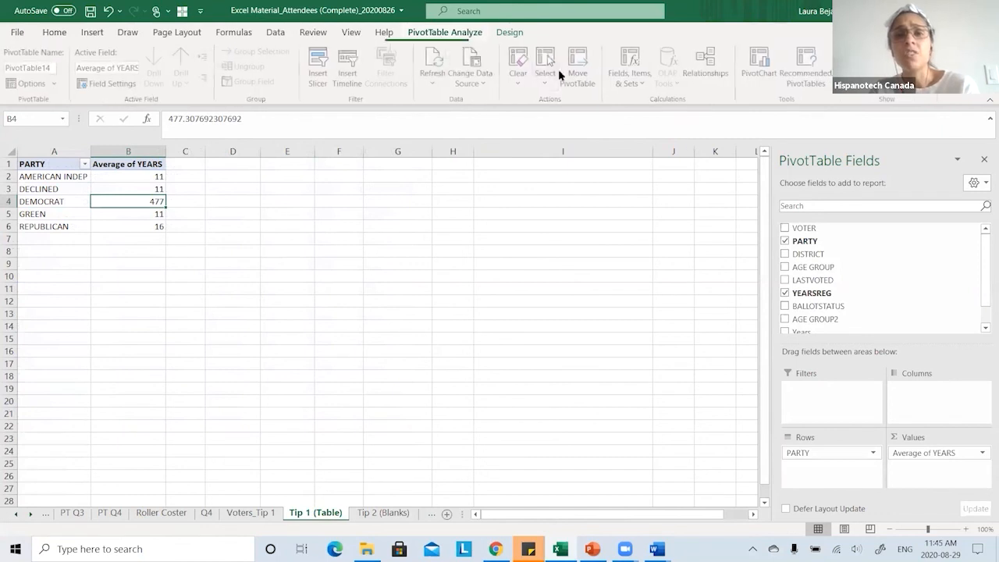